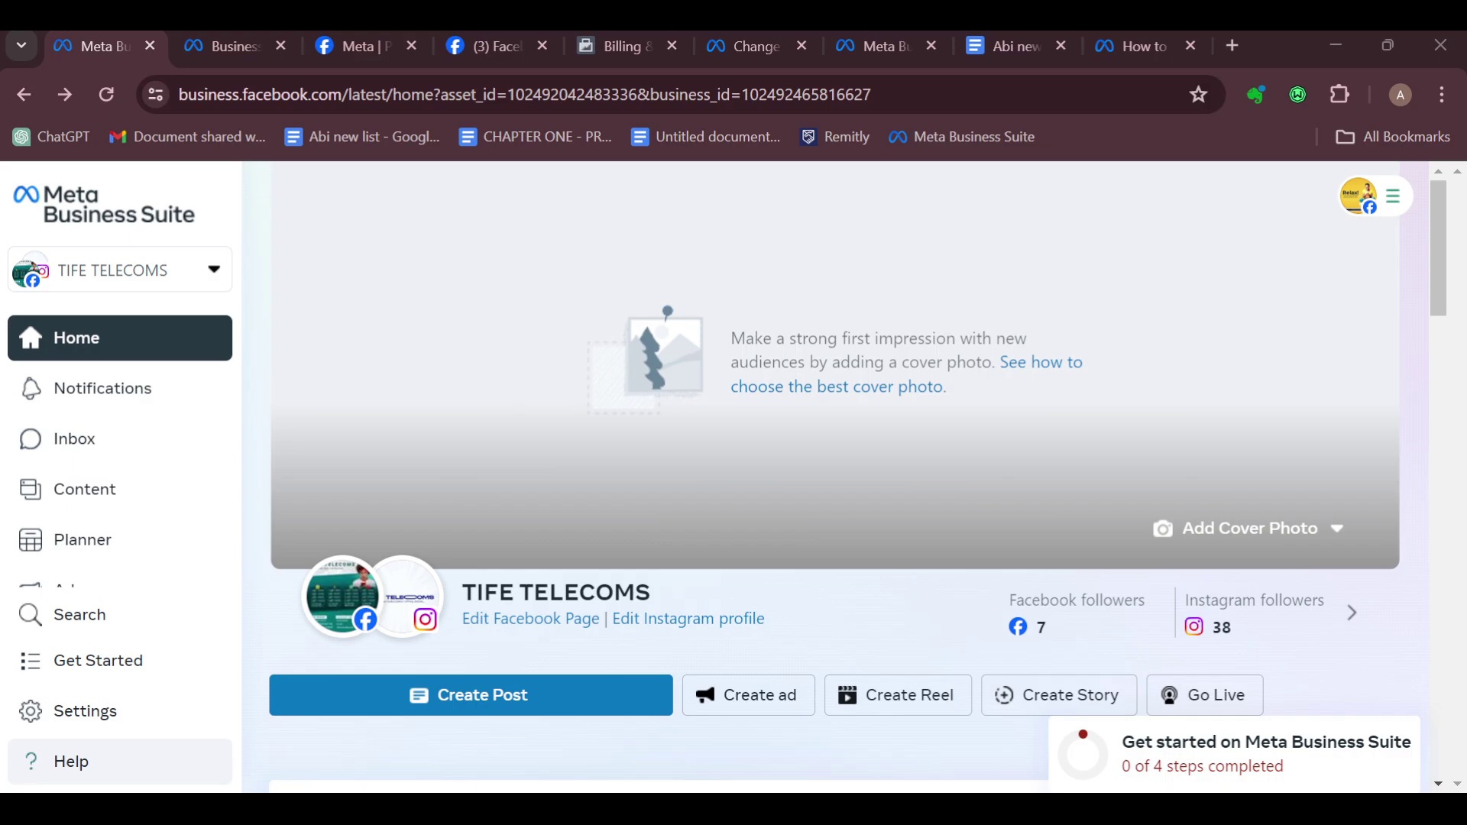
{"action": "scroll", "coordinate": [834, 477], "scroll_direction": "down", "scroll_amount": 2}
{"action": "scroll", "coordinate": [834, 478], "scroll_direction": "down", "scroll_amount": 2}
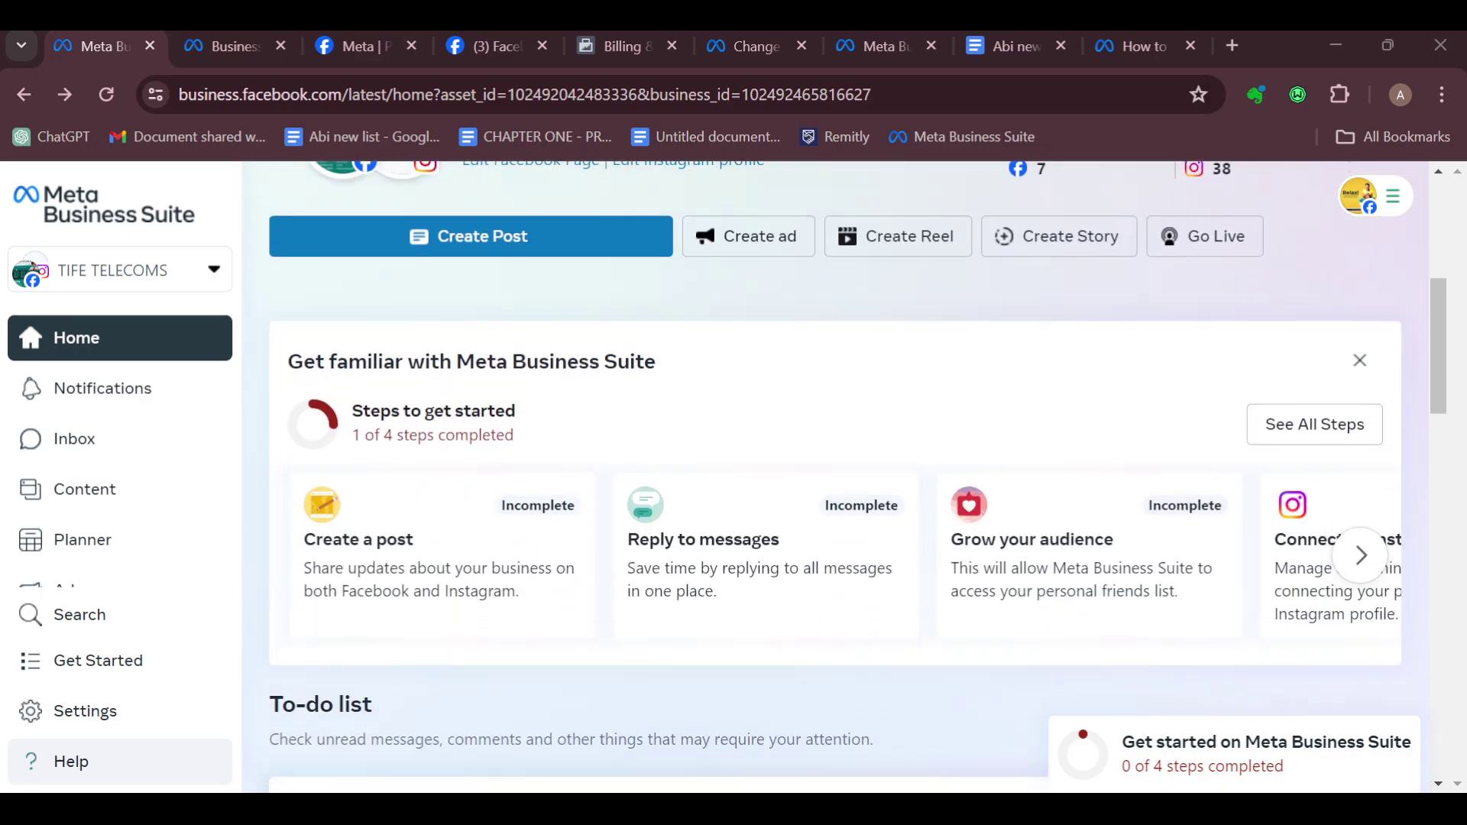
{"action": "scroll", "coordinate": [834, 477], "scroll_direction": "up", "scroll_amount": 4}
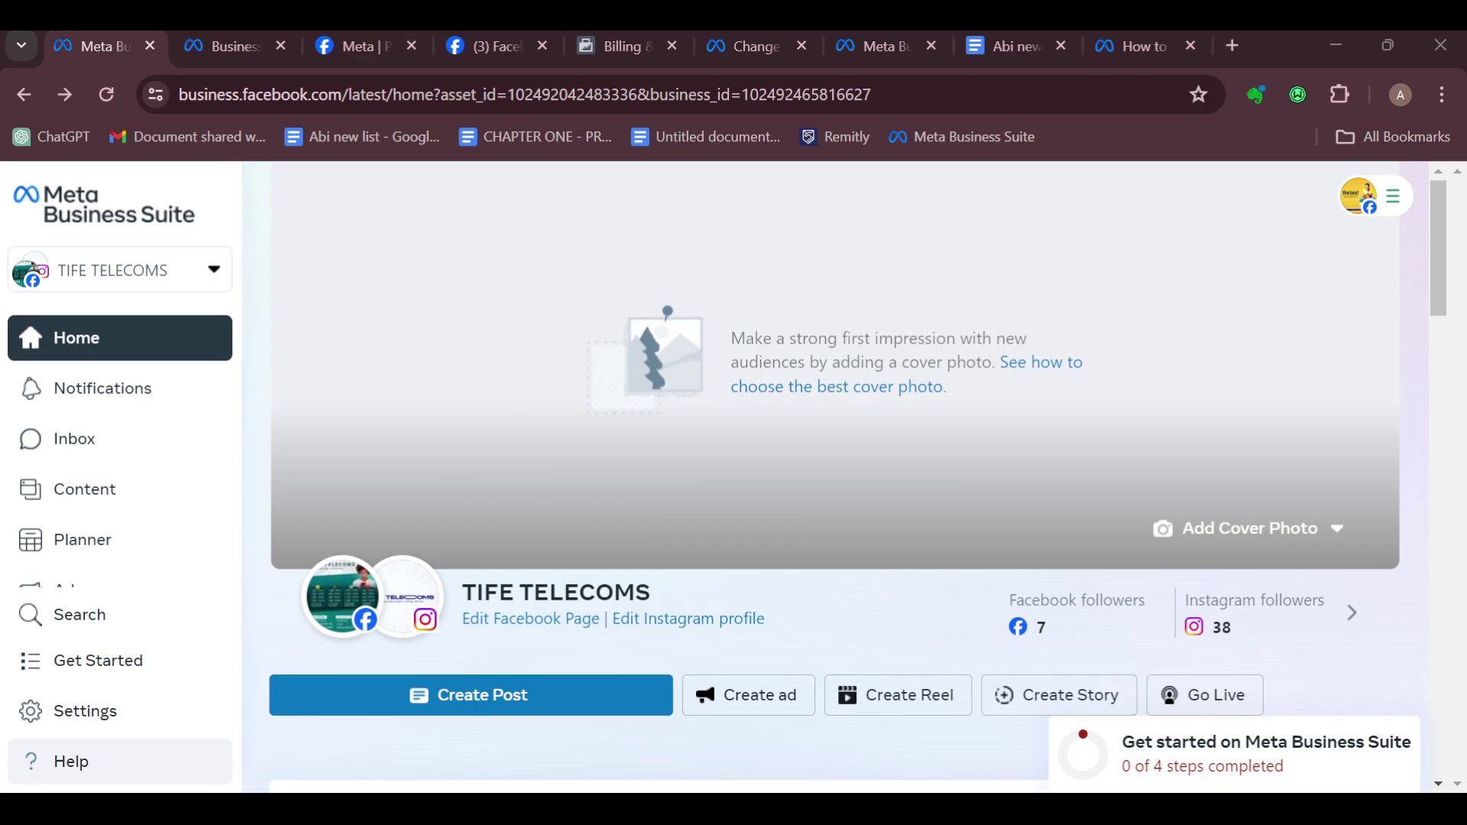
{"action": "scroll", "coordinate": [834, 477], "scroll_direction": "down", "scroll_amount": 4}
{"action": "scroll", "coordinate": [834, 477], "scroll_direction": "down", "scroll_amount": 3}
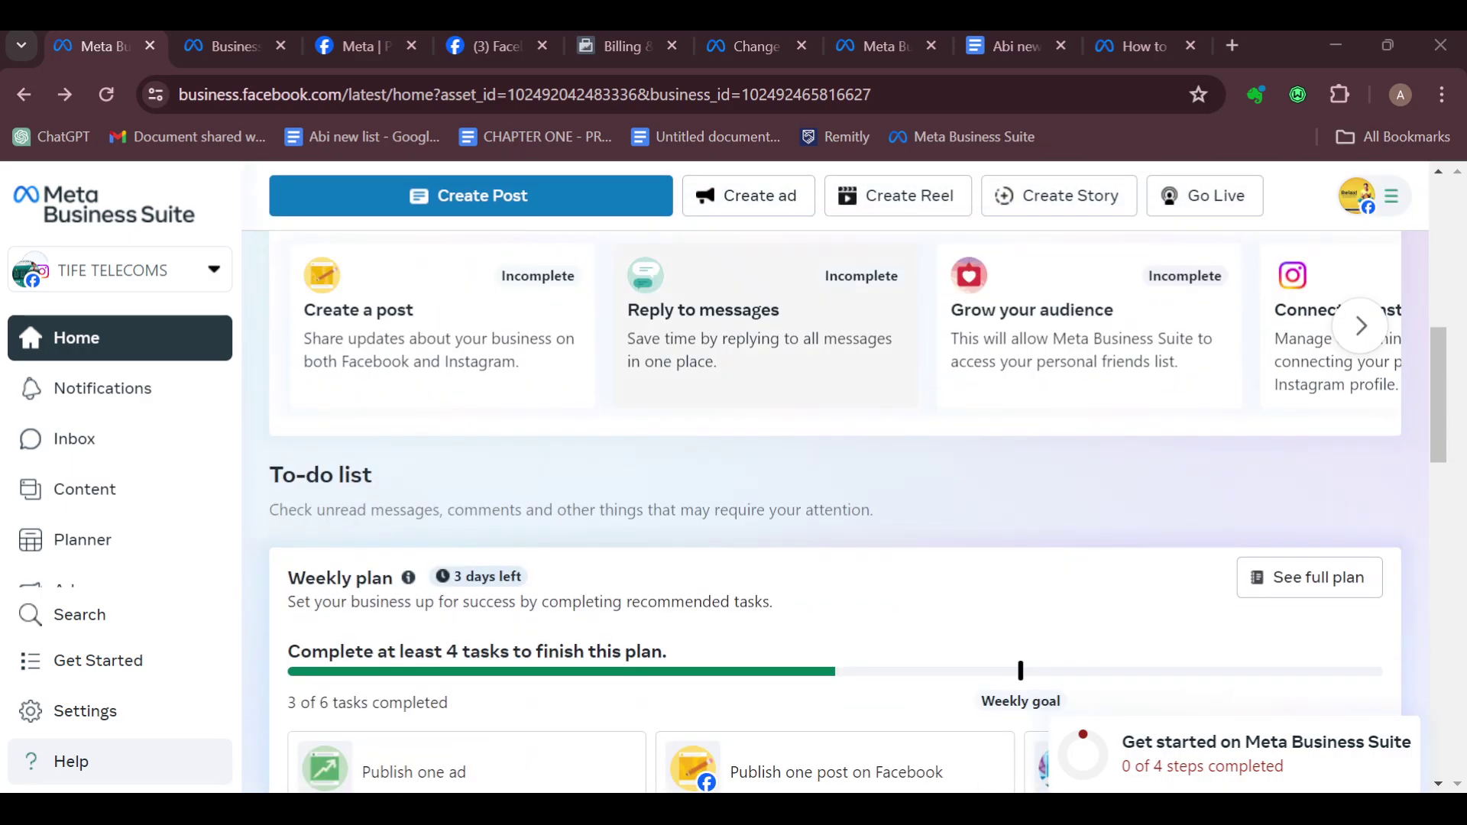
{"action": "scroll", "coordinate": [834, 478], "scroll_direction": "down", "scroll_amount": 3}
{"action": "scroll", "coordinate": [835, 476], "scroll_direction": "down", "scroll_amount": 3}
{"action": "scroll", "coordinate": [834, 477], "scroll_direction": "down", "scroll_amount": 2}
{"action": "scroll", "coordinate": [835, 477], "scroll_direction": "down", "scroll_amount": 1}
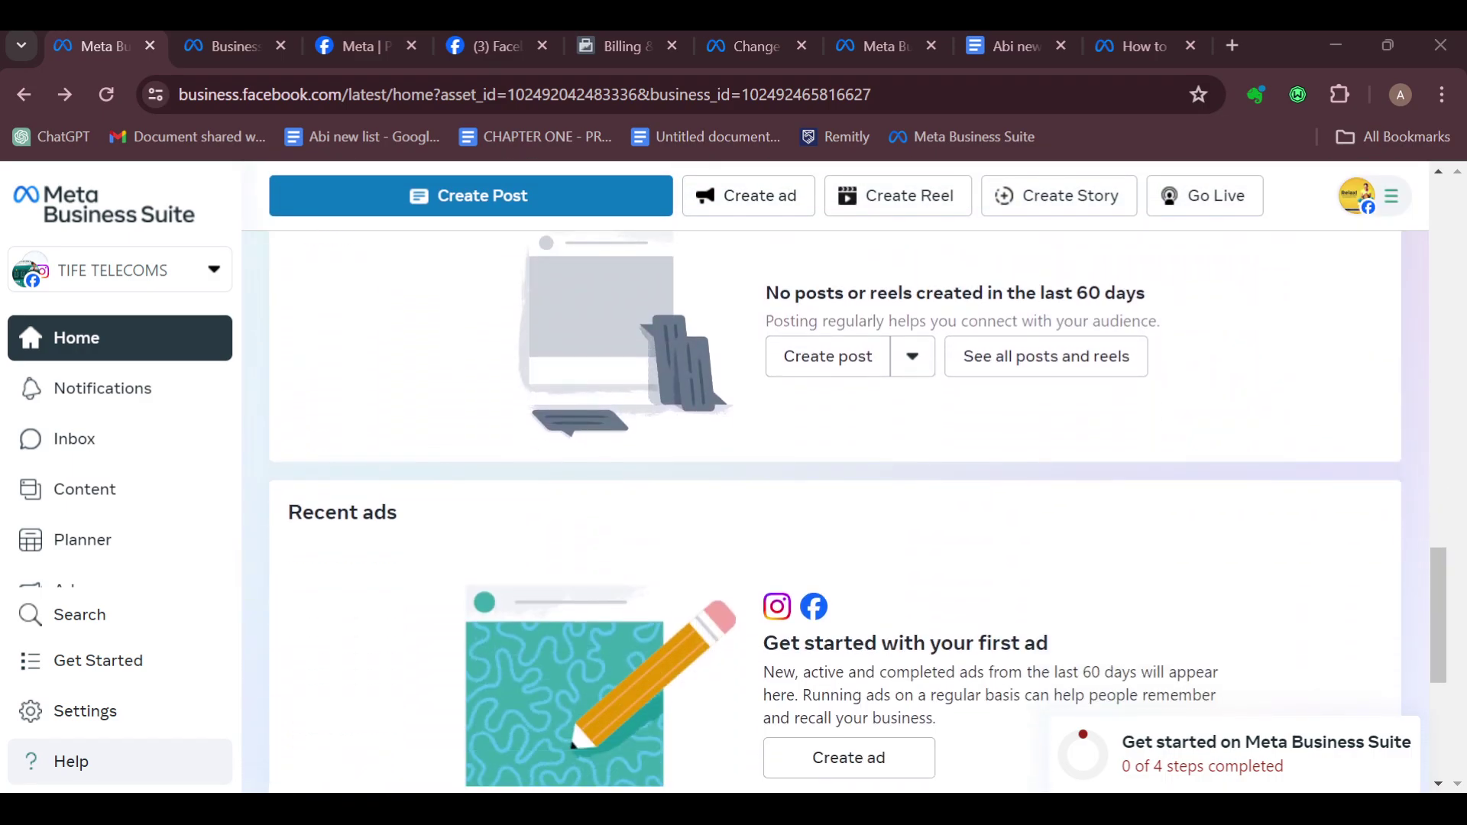
{"action": "scroll", "coordinate": [835, 478], "scroll_direction": "up", "scroll_amount": 3}
{"action": "scroll", "coordinate": [834, 477], "scroll_direction": "up", "scroll_amount": 3}
{"action": "scroll", "coordinate": [835, 477], "scroll_direction": "up", "scroll_amount": 1}
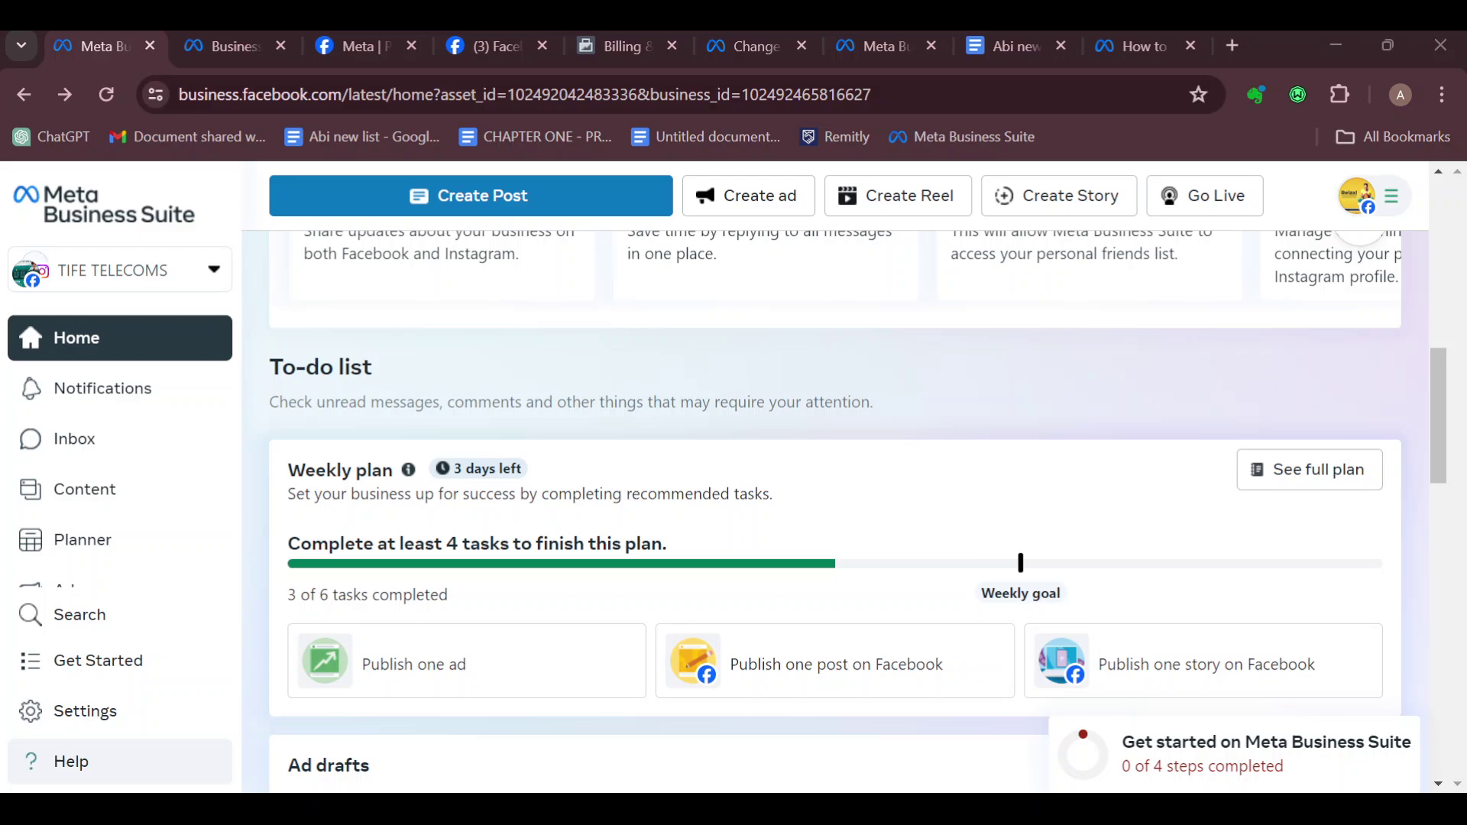
{"action": "scroll", "coordinate": [834, 477], "scroll_direction": "up", "scroll_amount": 4}
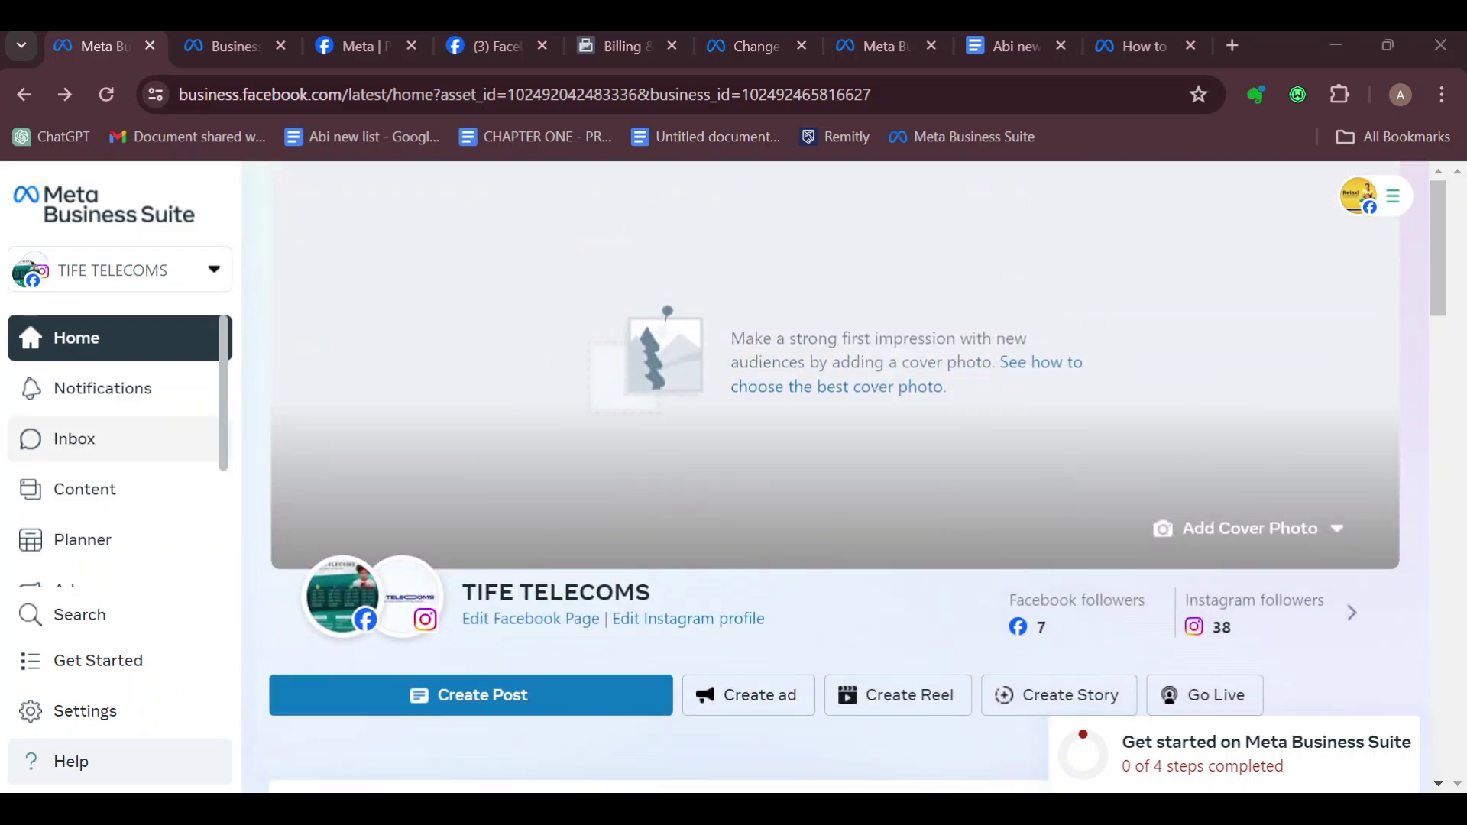
{"action": "scroll", "coordinate": [424, 275], "scroll_direction": "down", "scroll_amount": 3}
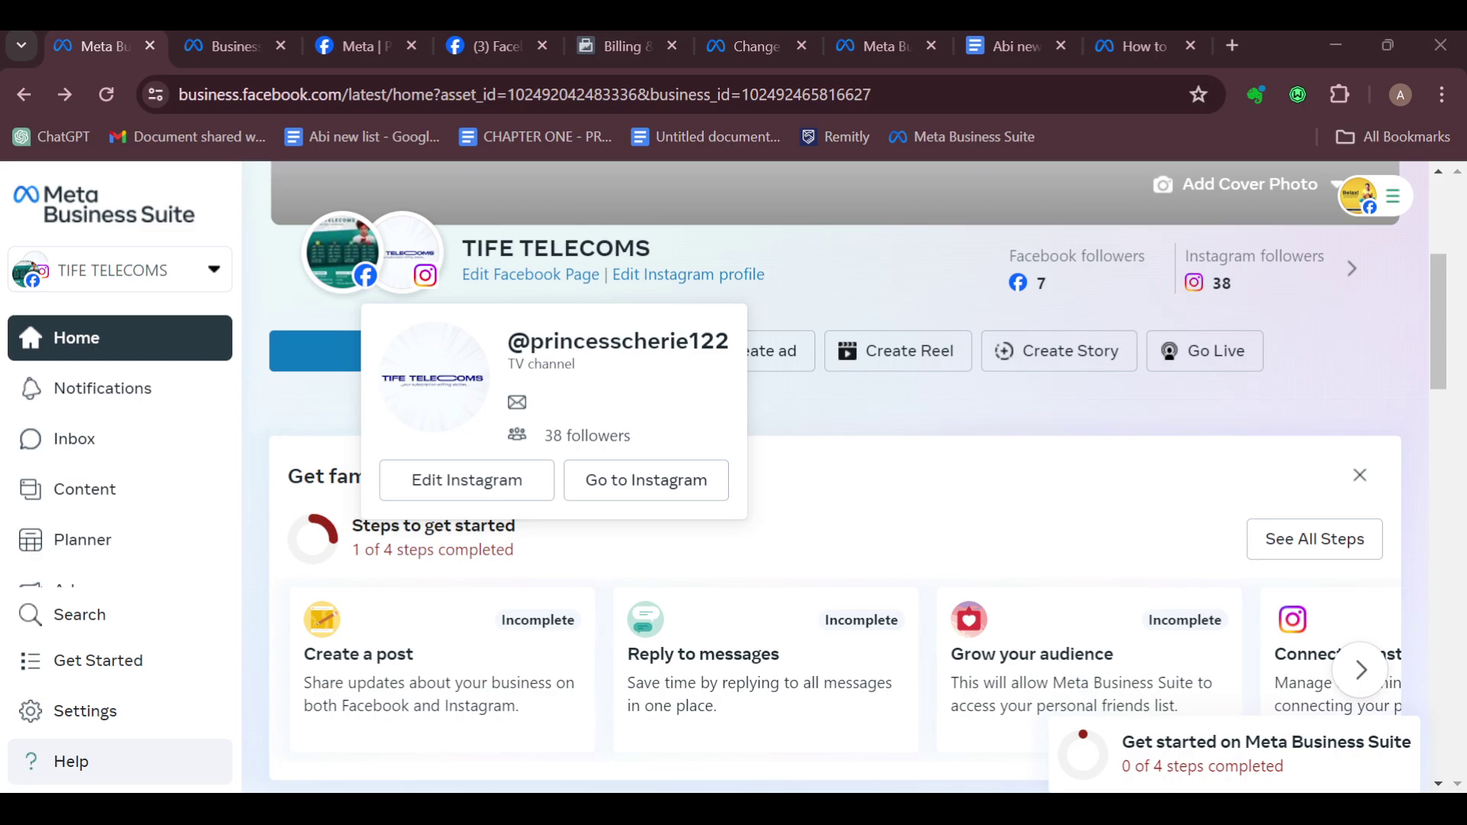
{"action": "scroll", "coordinate": [834, 477], "scroll_direction": "down", "scroll_amount": 3}
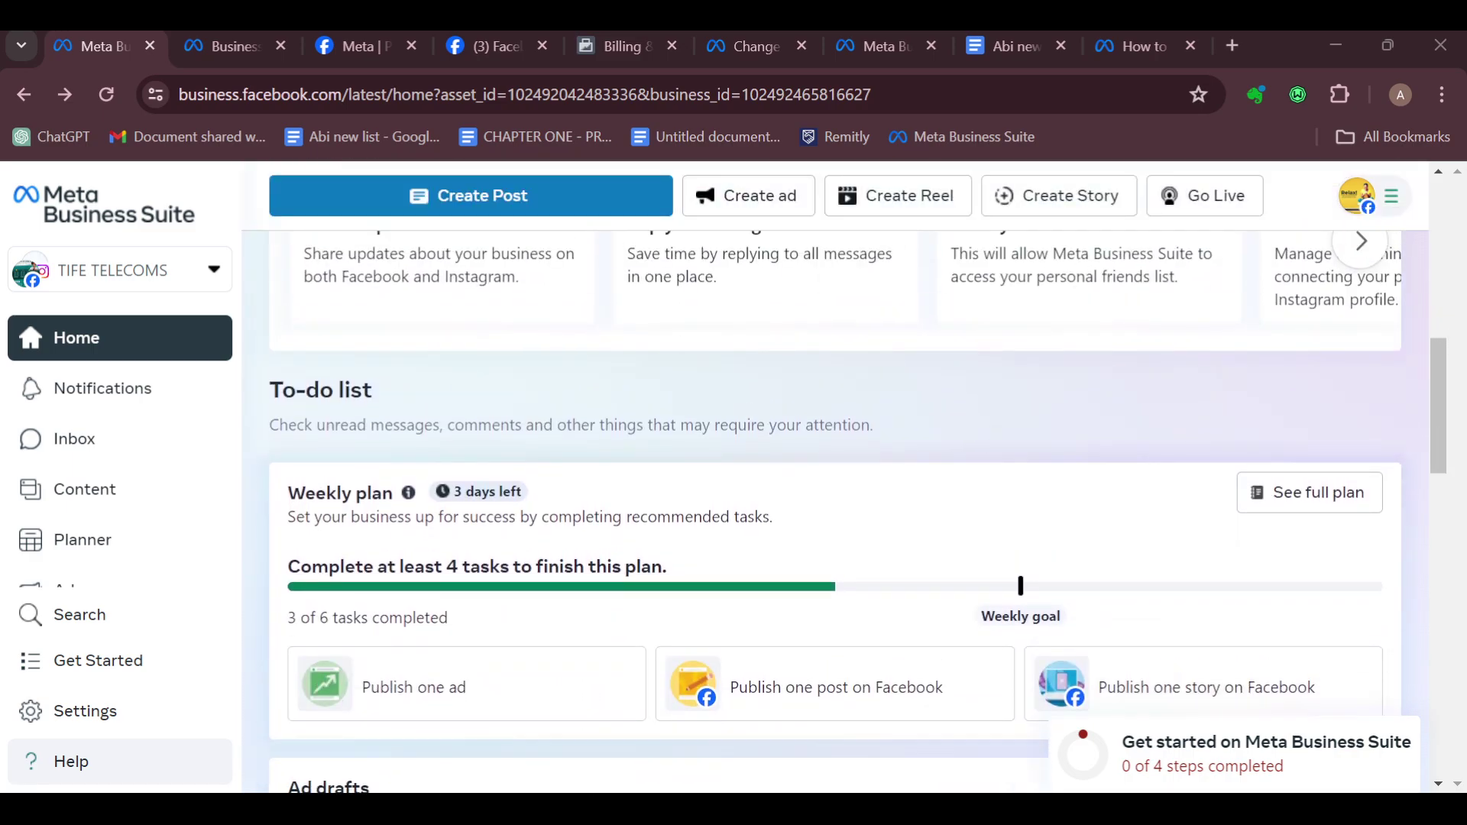
{"action": "scroll", "coordinate": [835, 477], "scroll_direction": "up", "scroll_amount": 5}
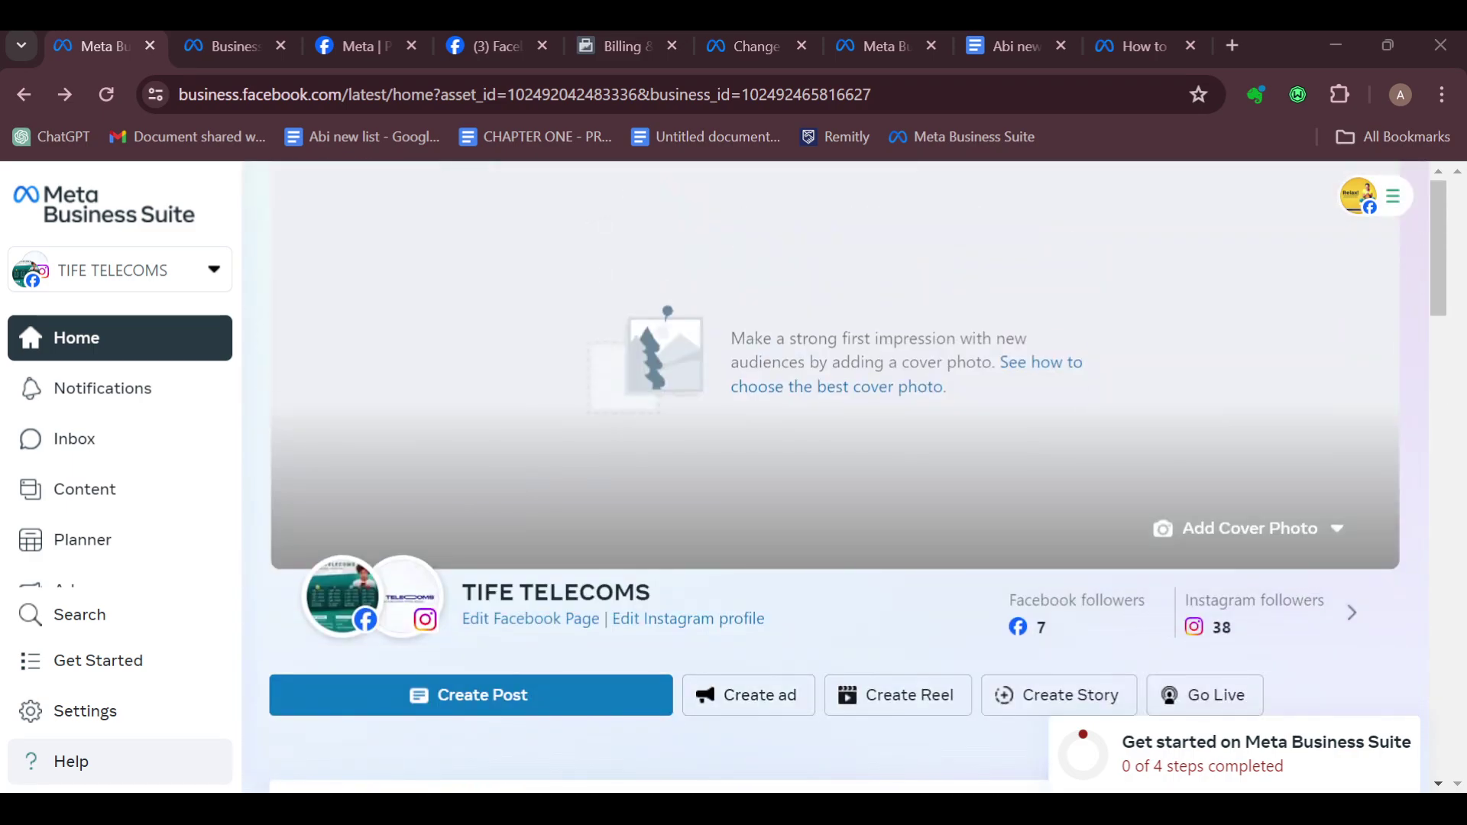
{"action": "scroll", "coordinate": [834, 478], "scroll_direction": "down", "scroll_amount": 2}
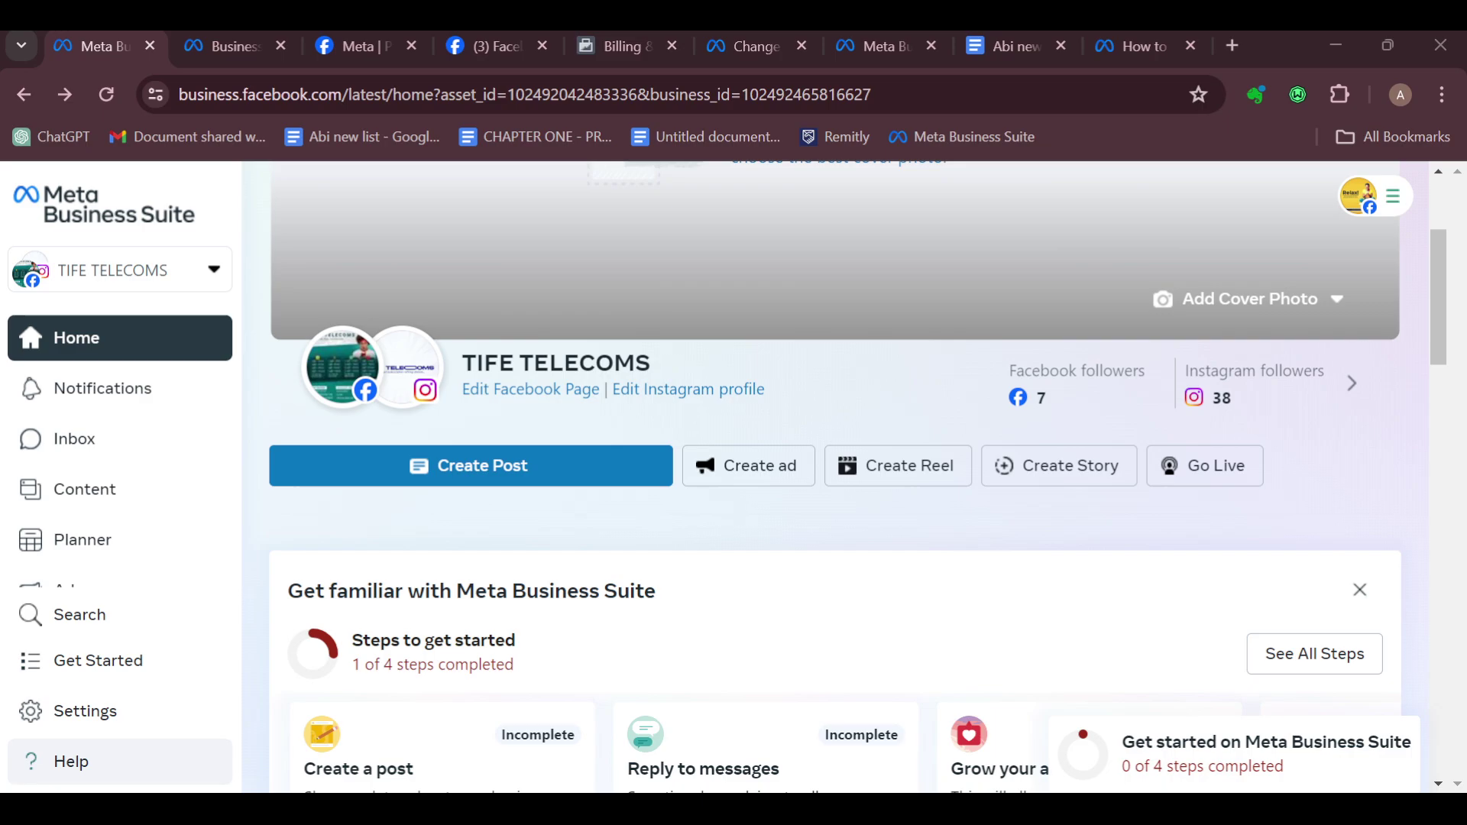
{"action": "scroll", "coordinate": [835, 477], "scroll_direction": "down", "scroll_amount": 1}
{"action": "scroll", "coordinate": [834, 476], "scroll_direction": "up", "scroll_amount": 3}
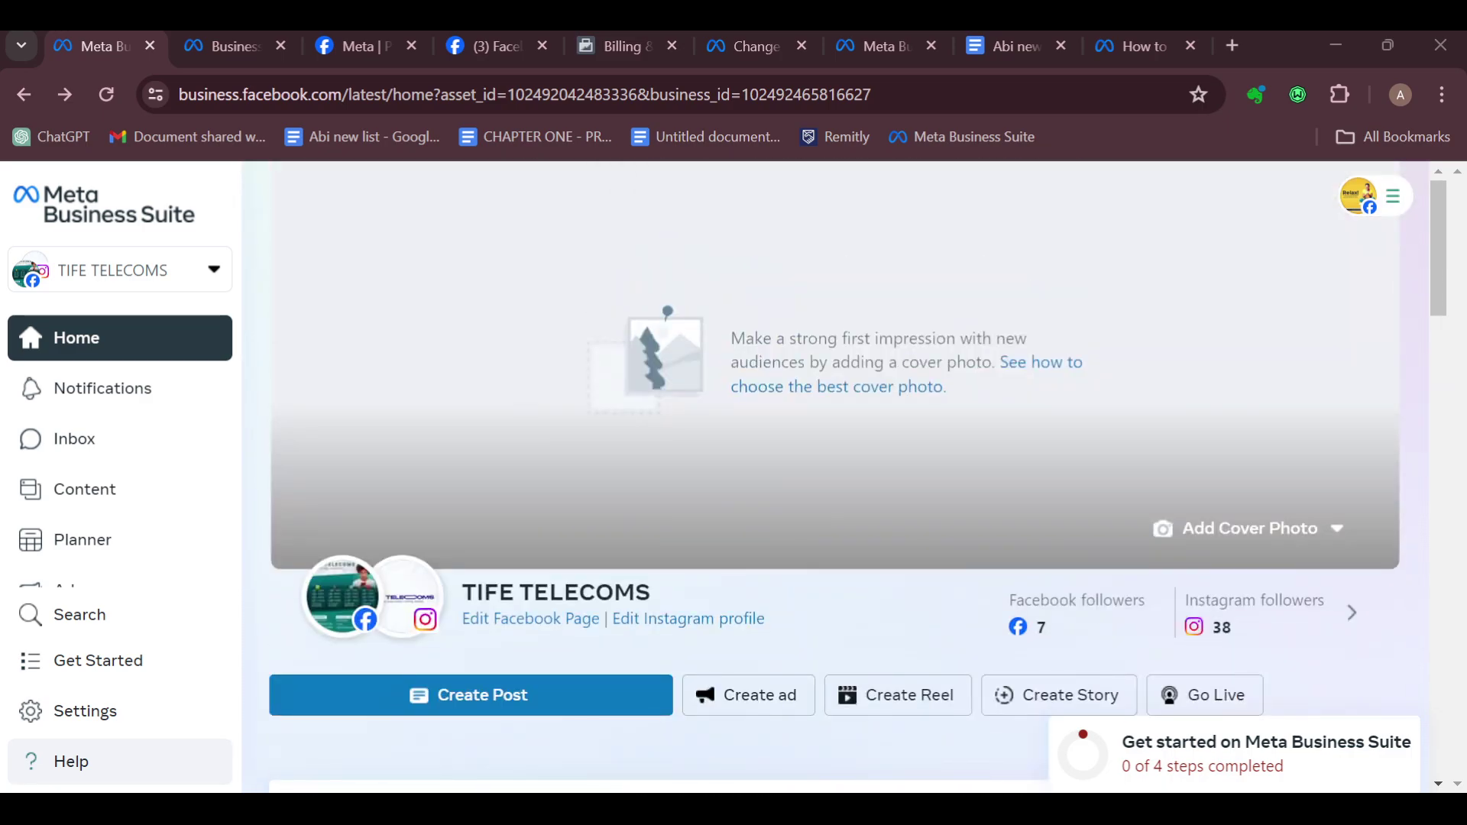
{"action": "scroll", "coordinate": [834, 477], "scroll_direction": "down", "scroll_amount": 4}
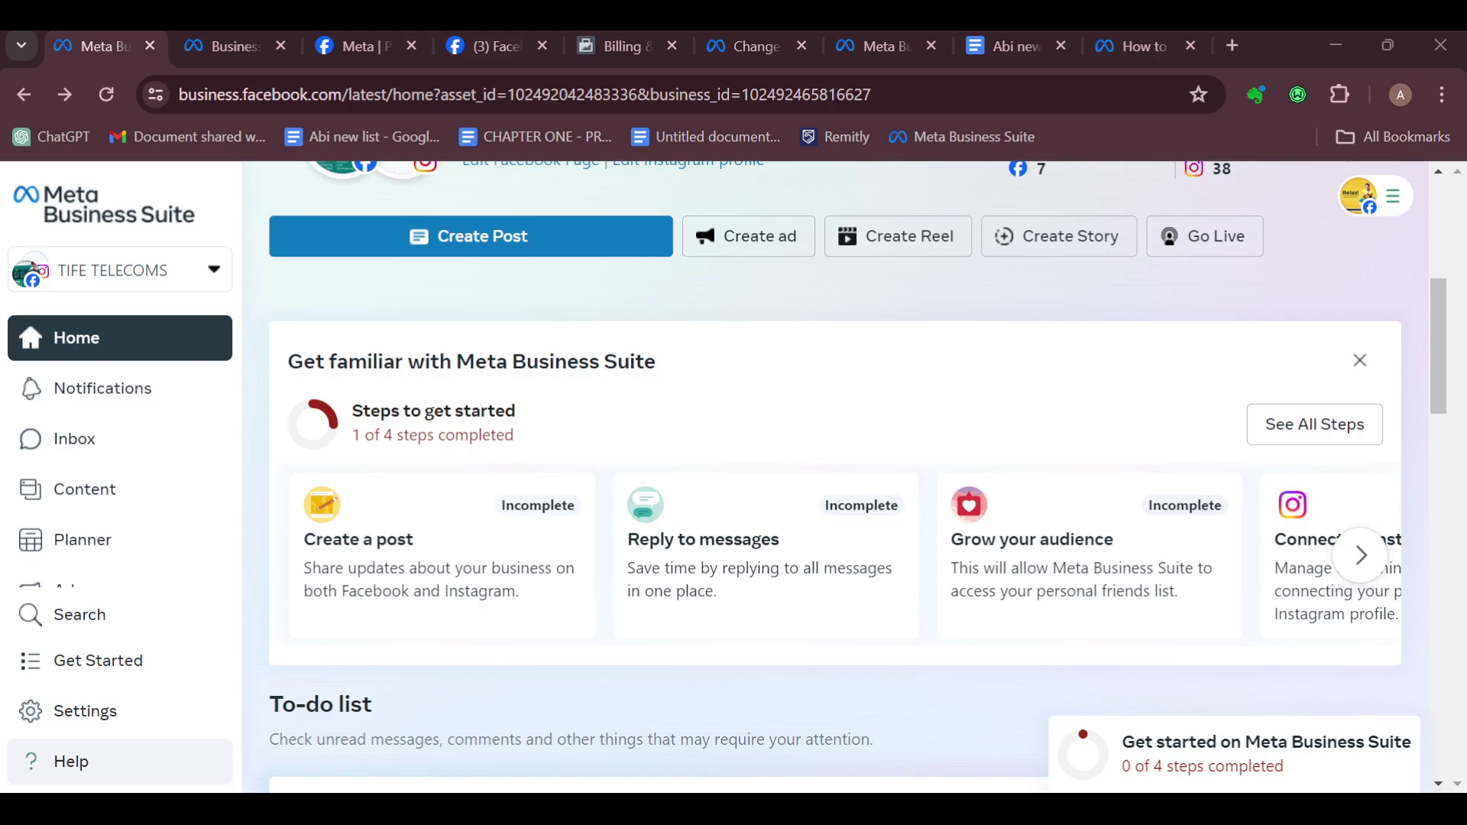
From the Facebook tab, switch from the TIFE TELECOMS Page to the personal profile
{"action": "left_click", "coordinate": [464, 51]}
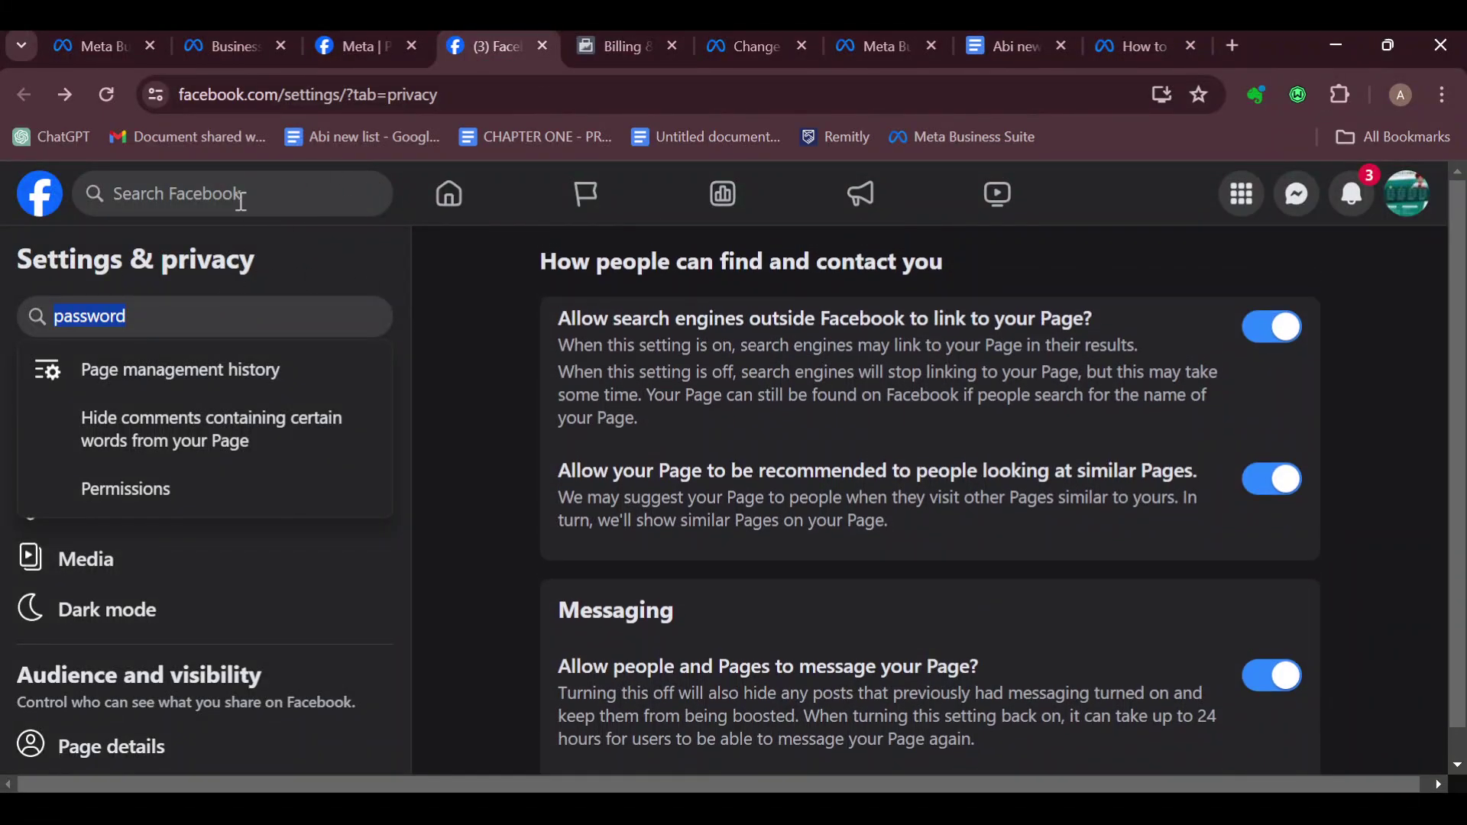
{"action": "left_click", "coordinate": [1407, 194]}
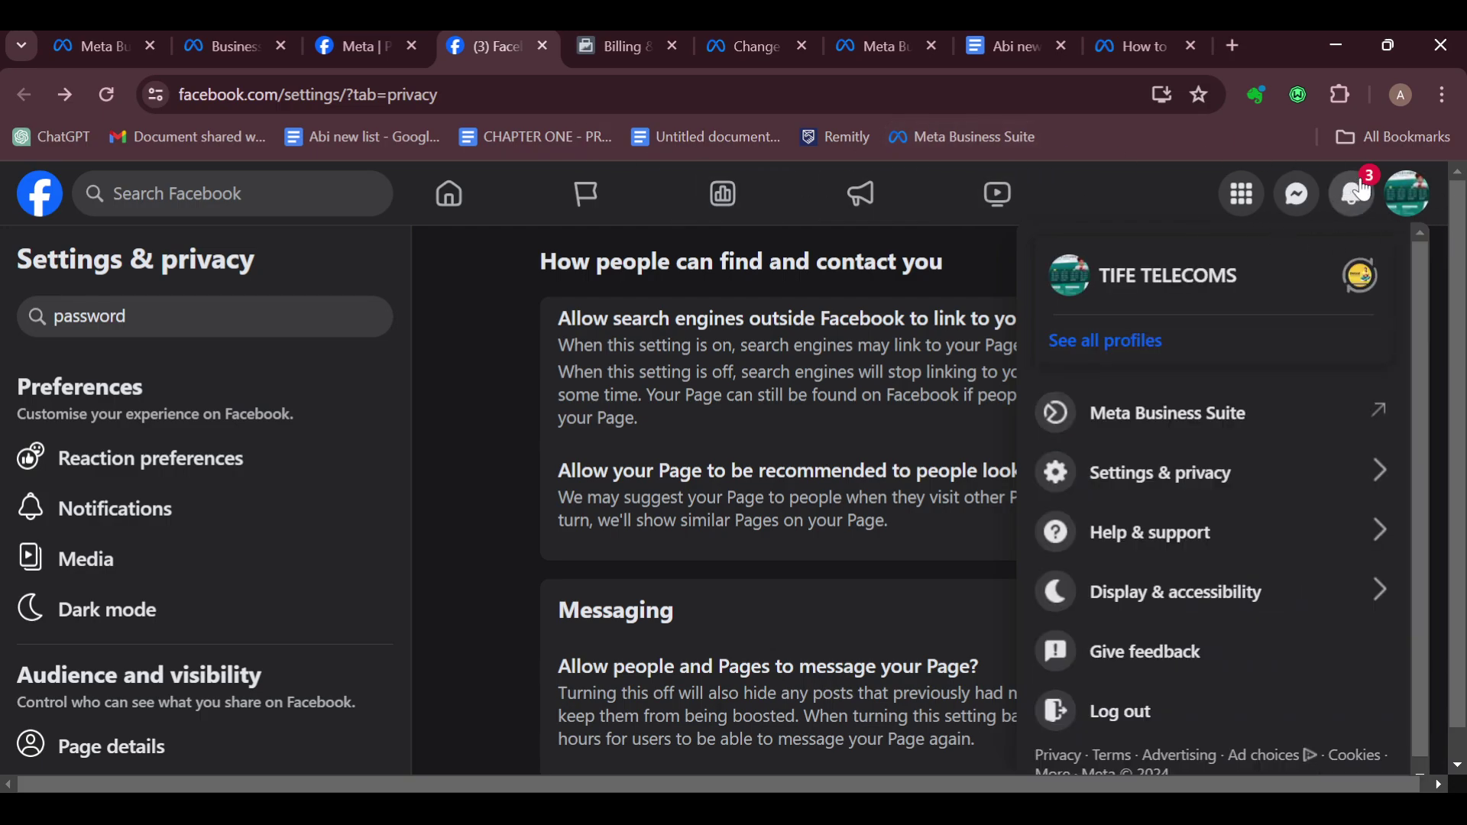
{"action": "left_click", "coordinate": [1364, 275]}
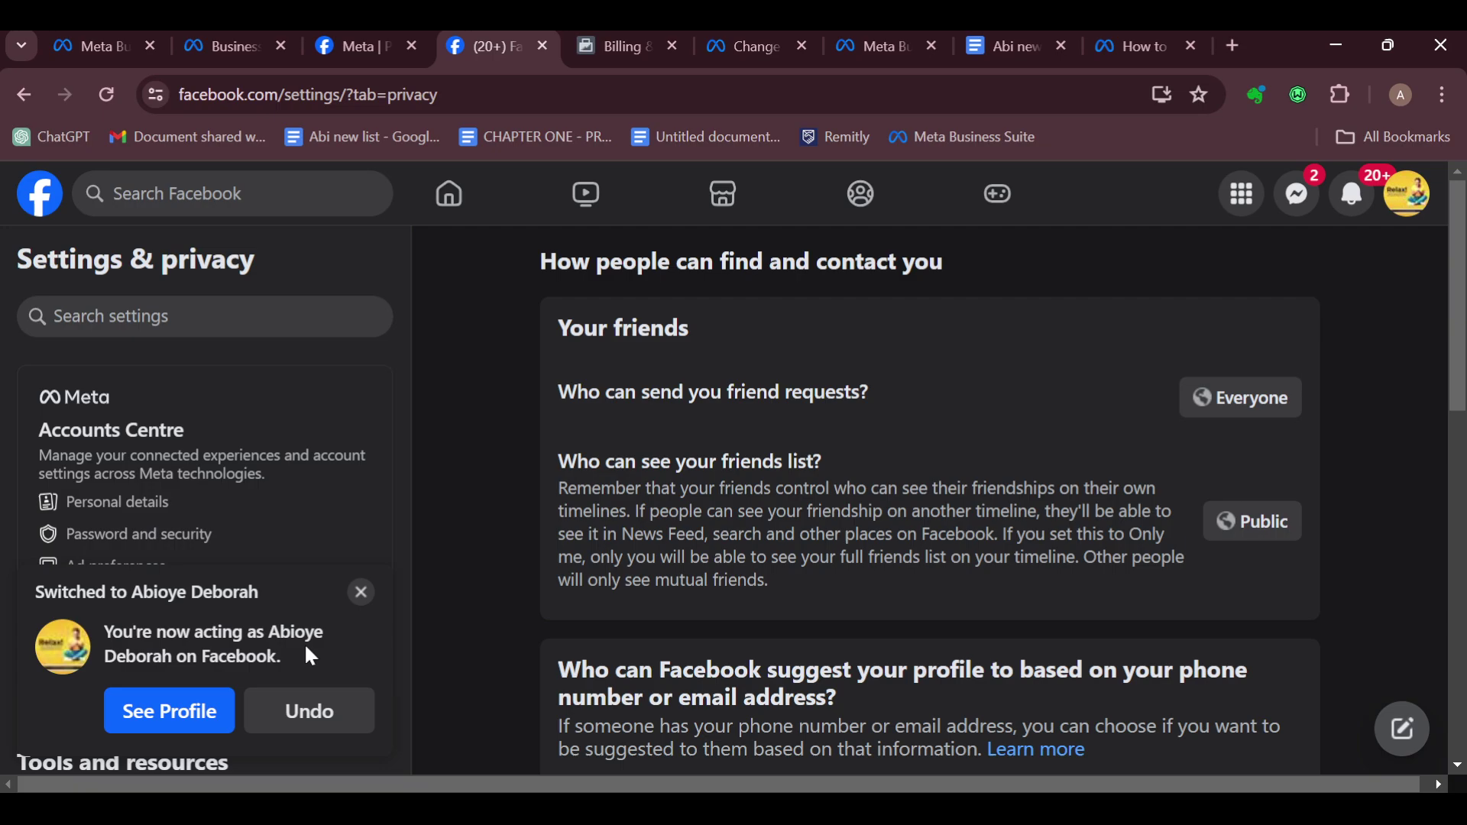
Dismiss the 'Switched to' profile notice
{"action": "left_click", "coordinate": [360, 593]}
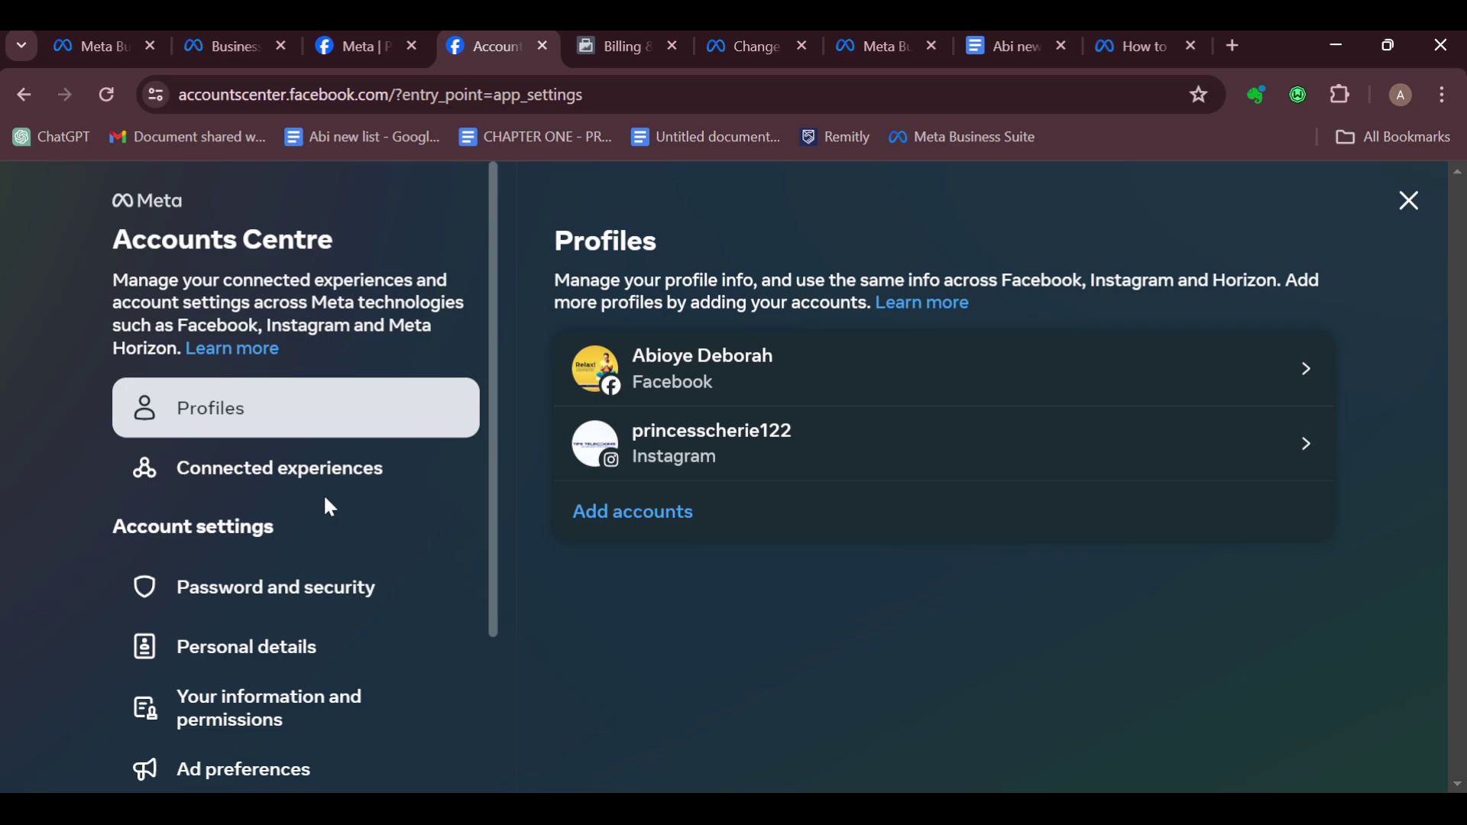
Go to Password and security and start Change password
{"action": "left_click", "coordinate": [277, 604]}
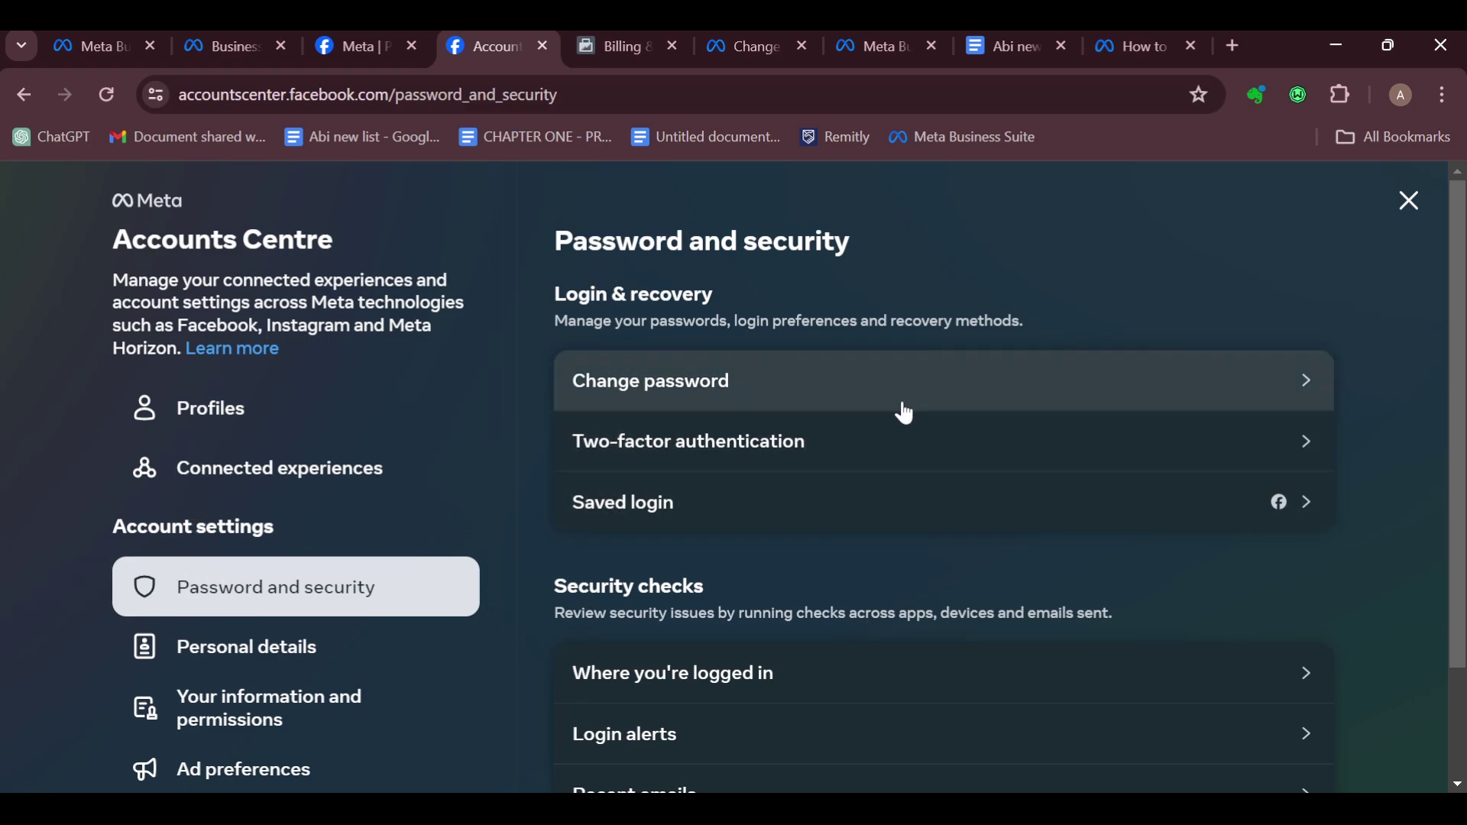
{"action": "left_click", "coordinate": [823, 384]}
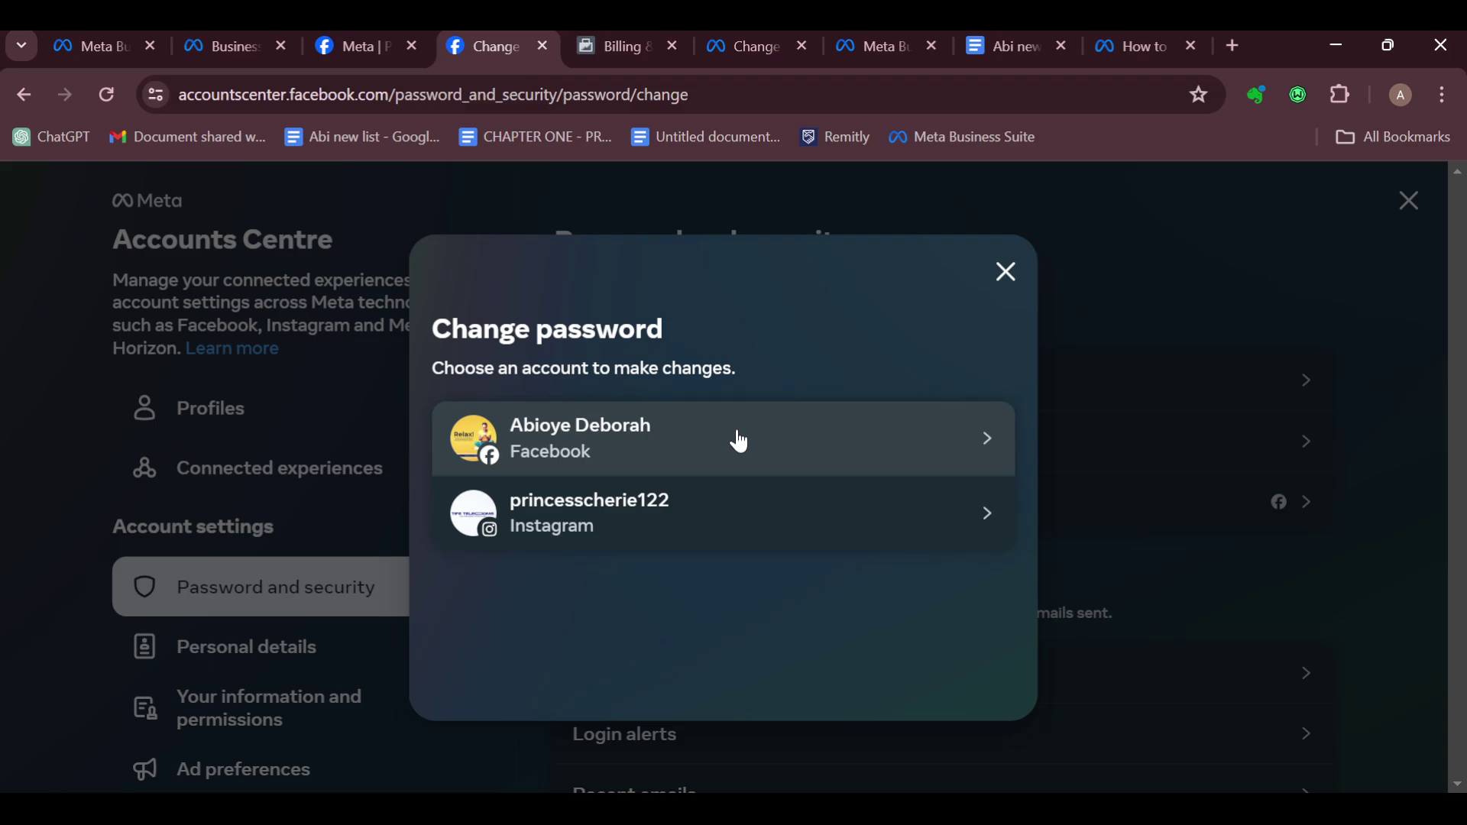
Choose the Facebook account to reach its Change password form
{"action": "left_click", "coordinate": [829, 449]}
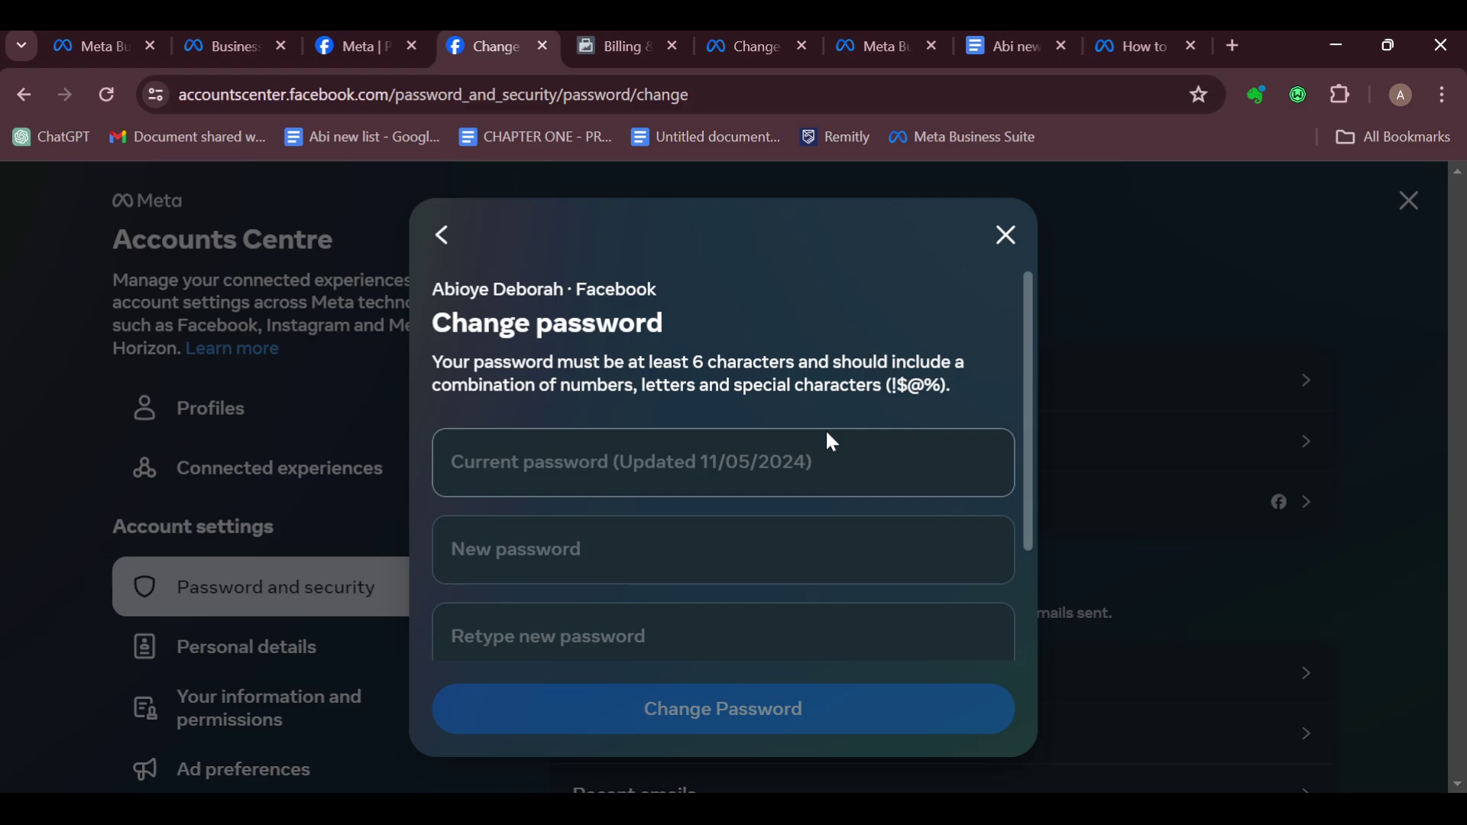
{"action": "scroll", "coordinate": [688, 345], "scroll_direction": "down", "scroll_amount": 2}
{"action": "scroll", "coordinate": [598, 542], "scroll_direction": "up", "scroll_amount": 2}
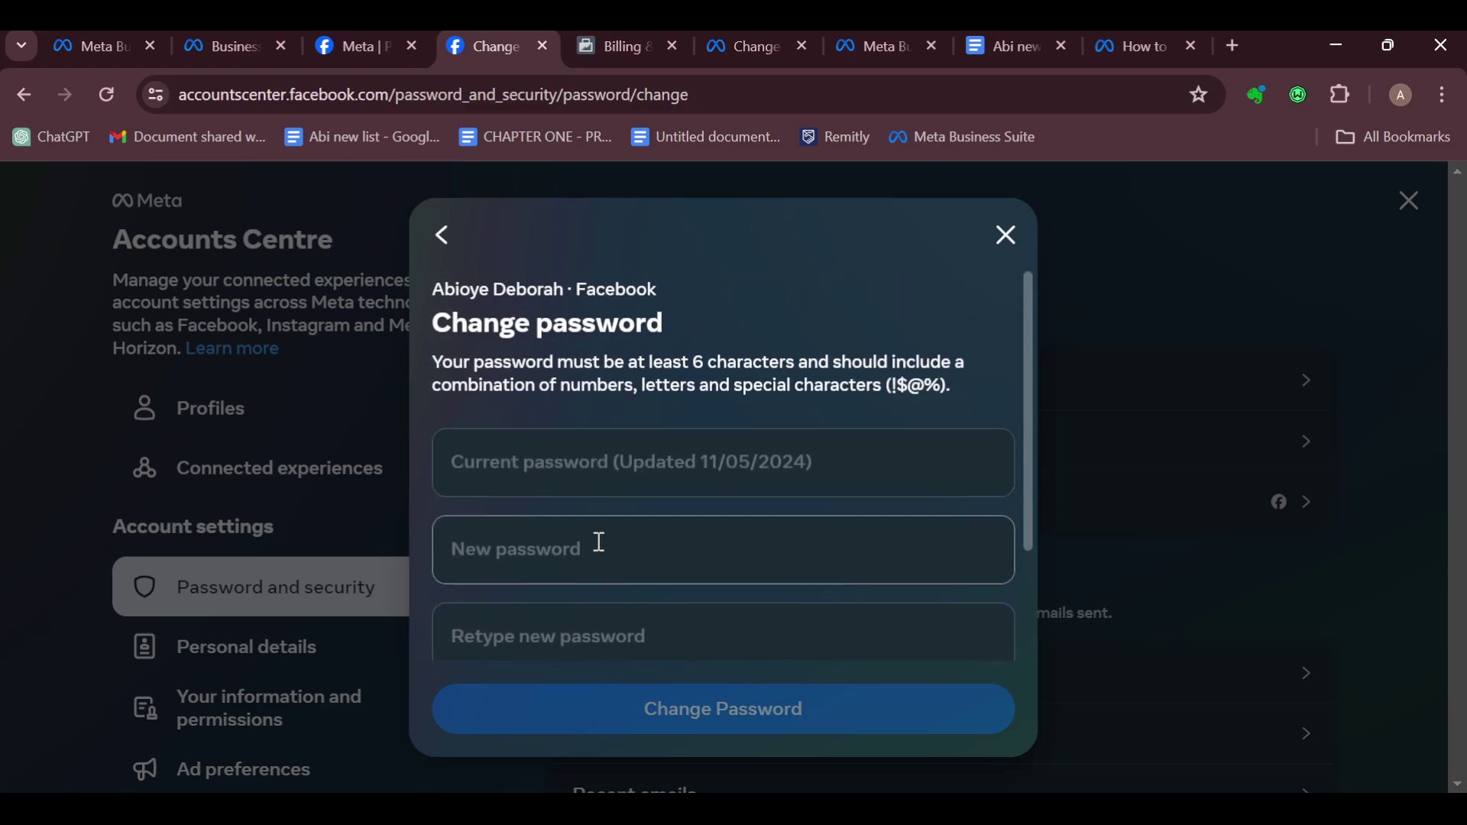
{"action": "scroll", "coordinate": [697, 457], "scroll_direction": "down", "scroll_amount": 2}
{"action": "scroll", "coordinate": [703, 482], "scroll_direction": "down", "scroll_amount": 1}
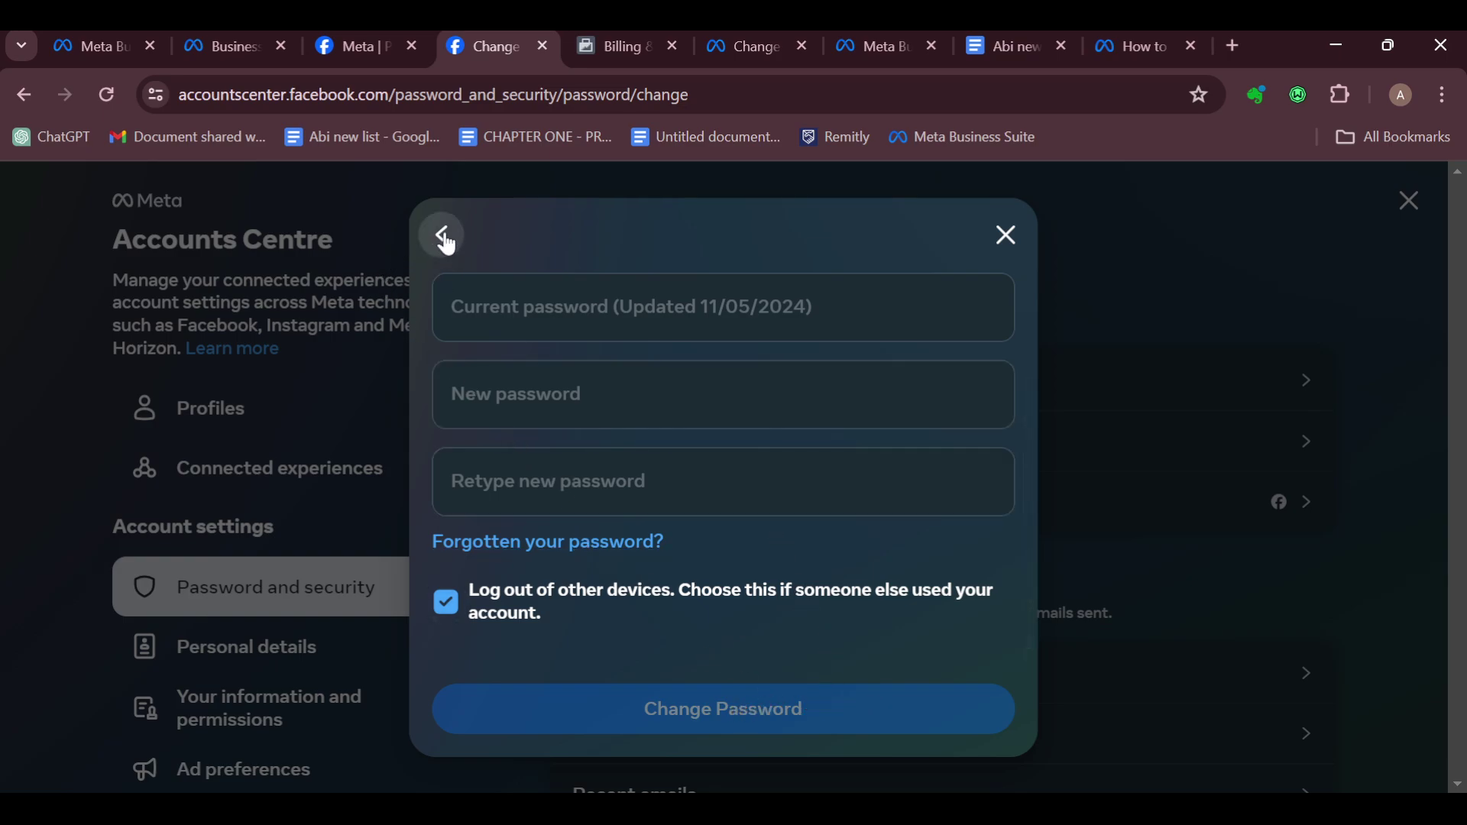
{"action": "scroll", "coordinate": [563, 329], "scroll_direction": "up", "scroll_amount": 2}
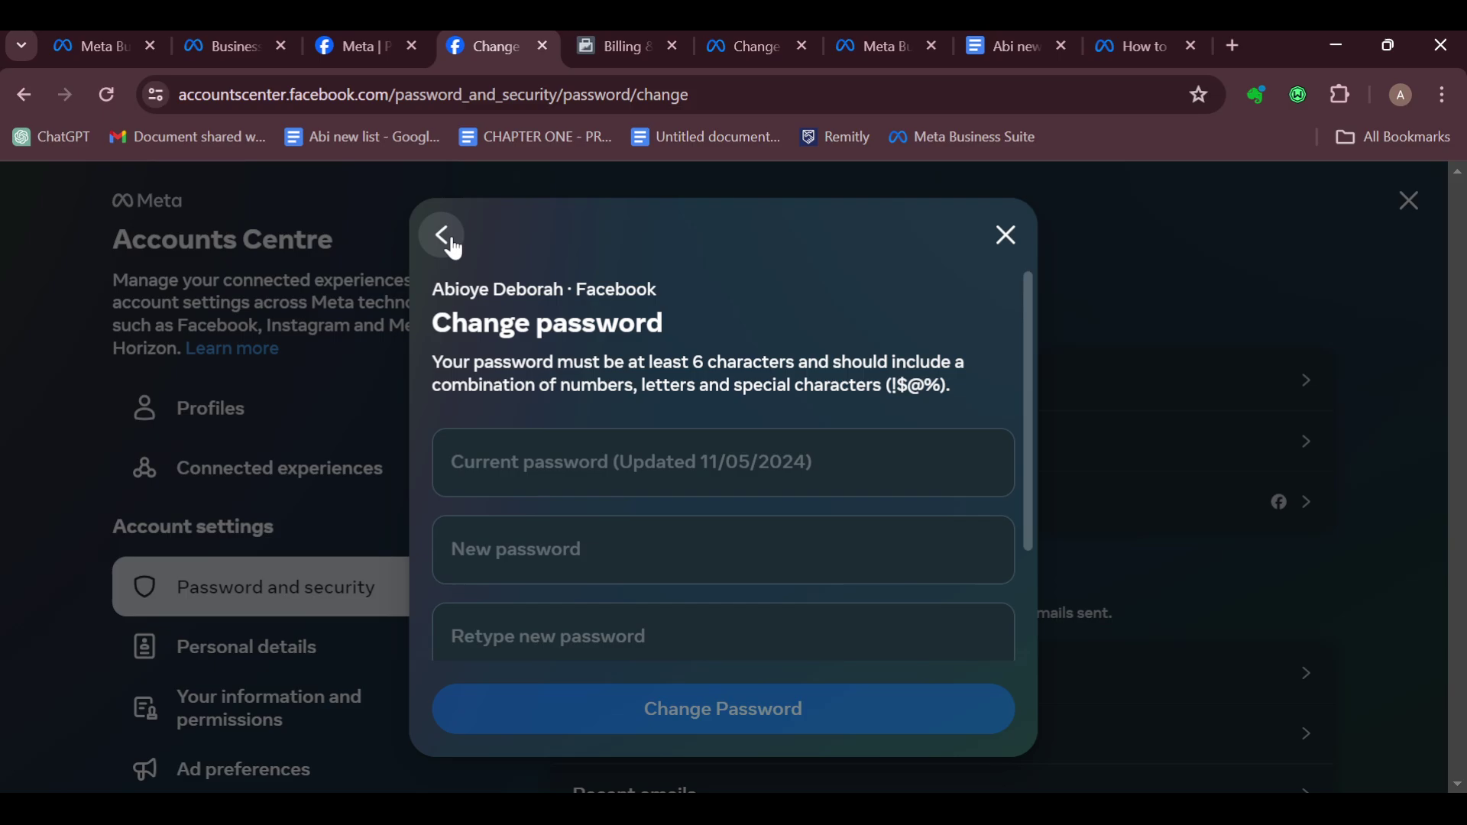
Close the Change password form and return to the Meta Business Suite home tab
{"action": "left_click", "coordinate": [1005, 235]}
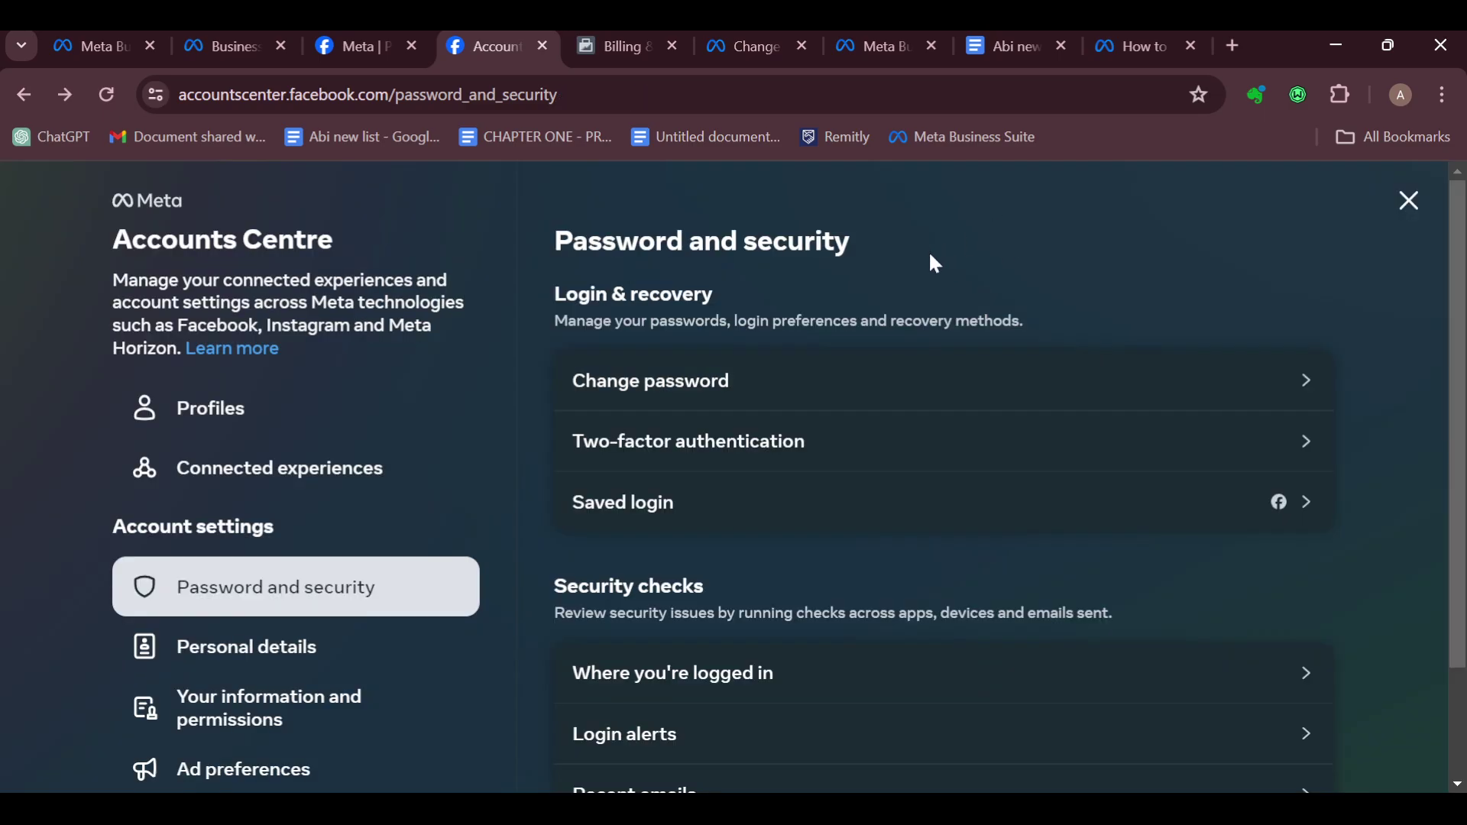
{"action": "scroll", "coordinate": [757, 332], "scroll_direction": "down", "scroll_amount": 2}
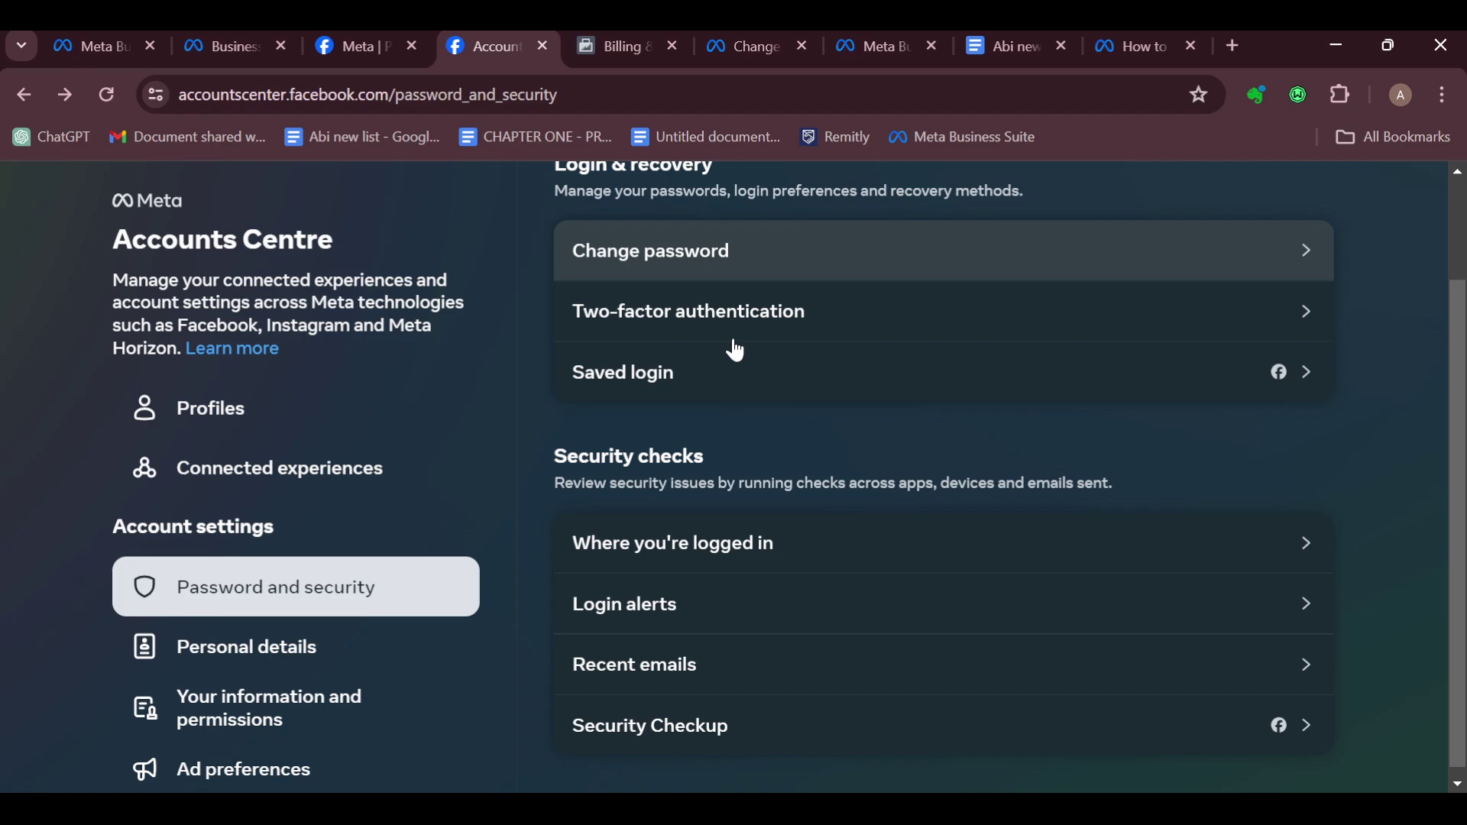
{"action": "scroll", "coordinate": [631, 272], "scroll_direction": "up", "scroll_amount": 2}
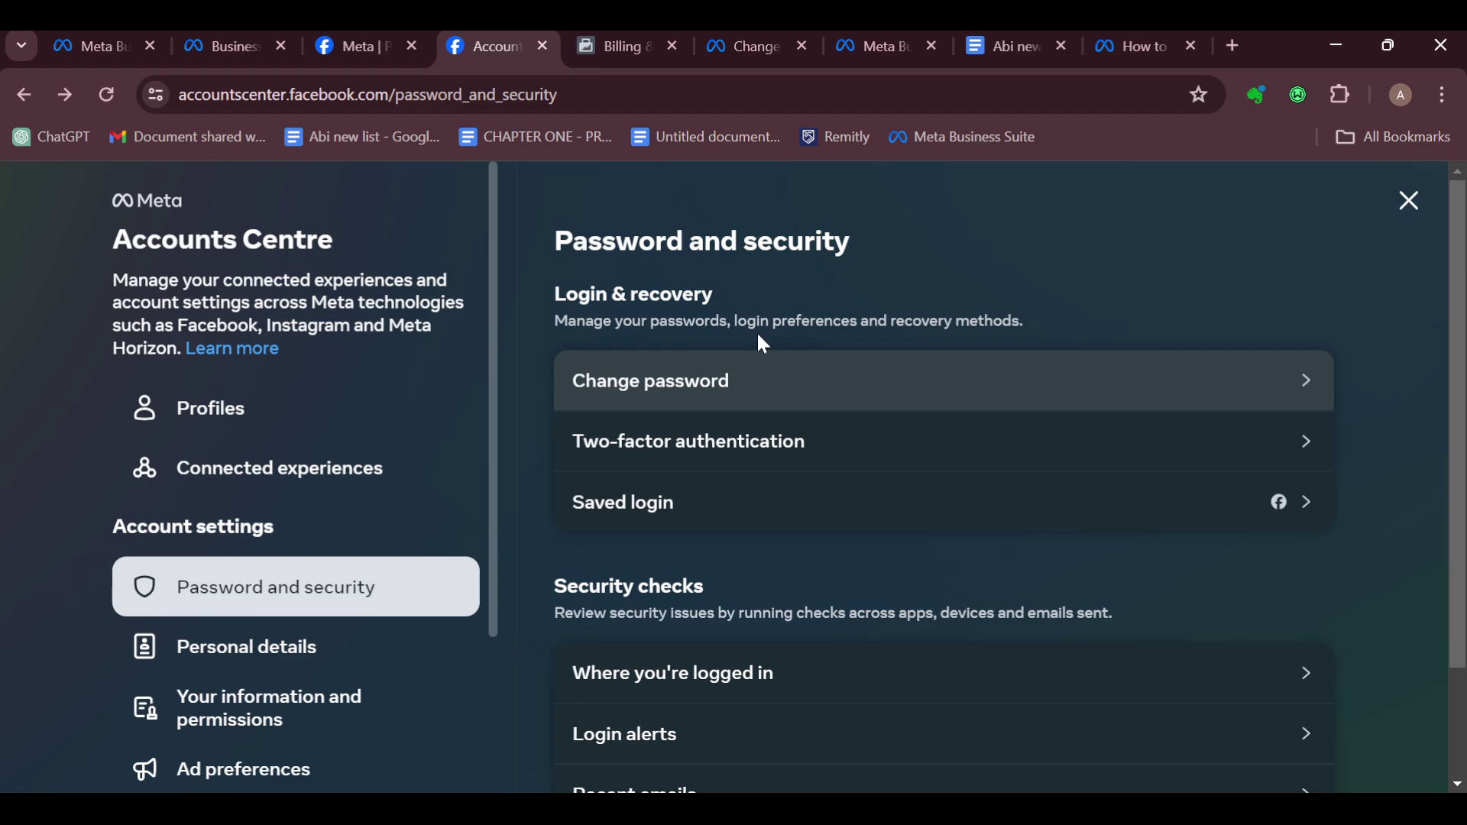
{"action": "scroll", "coordinate": [893, 361], "scroll_direction": "down", "scroll_amount": 2}
{"action": "scroll", "coordinate": [846, 624], "scroll_direction": "up", "scroll_amount": 2}
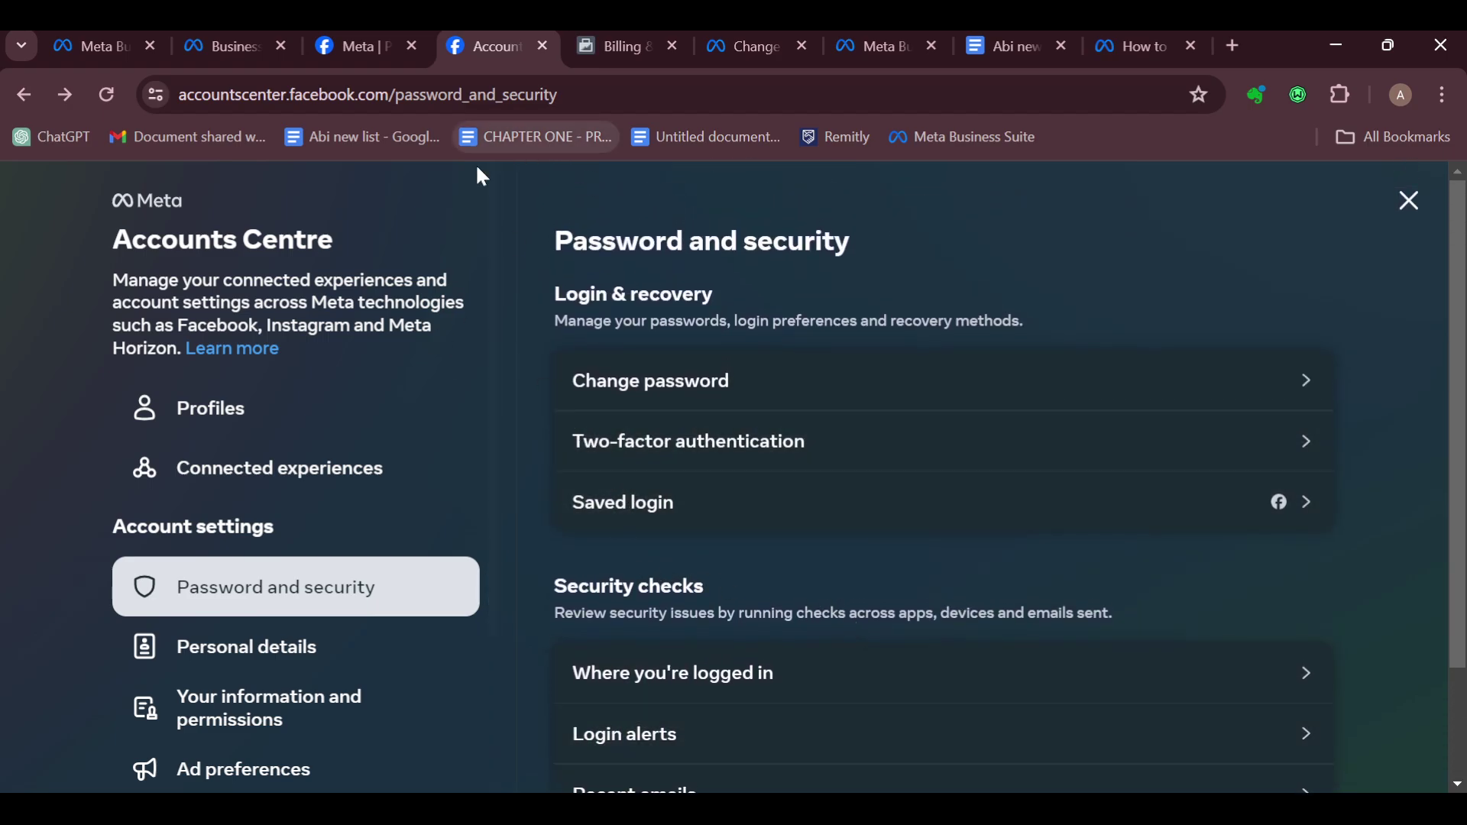
{"action": "left_click", "coordinate": [95, 36]}
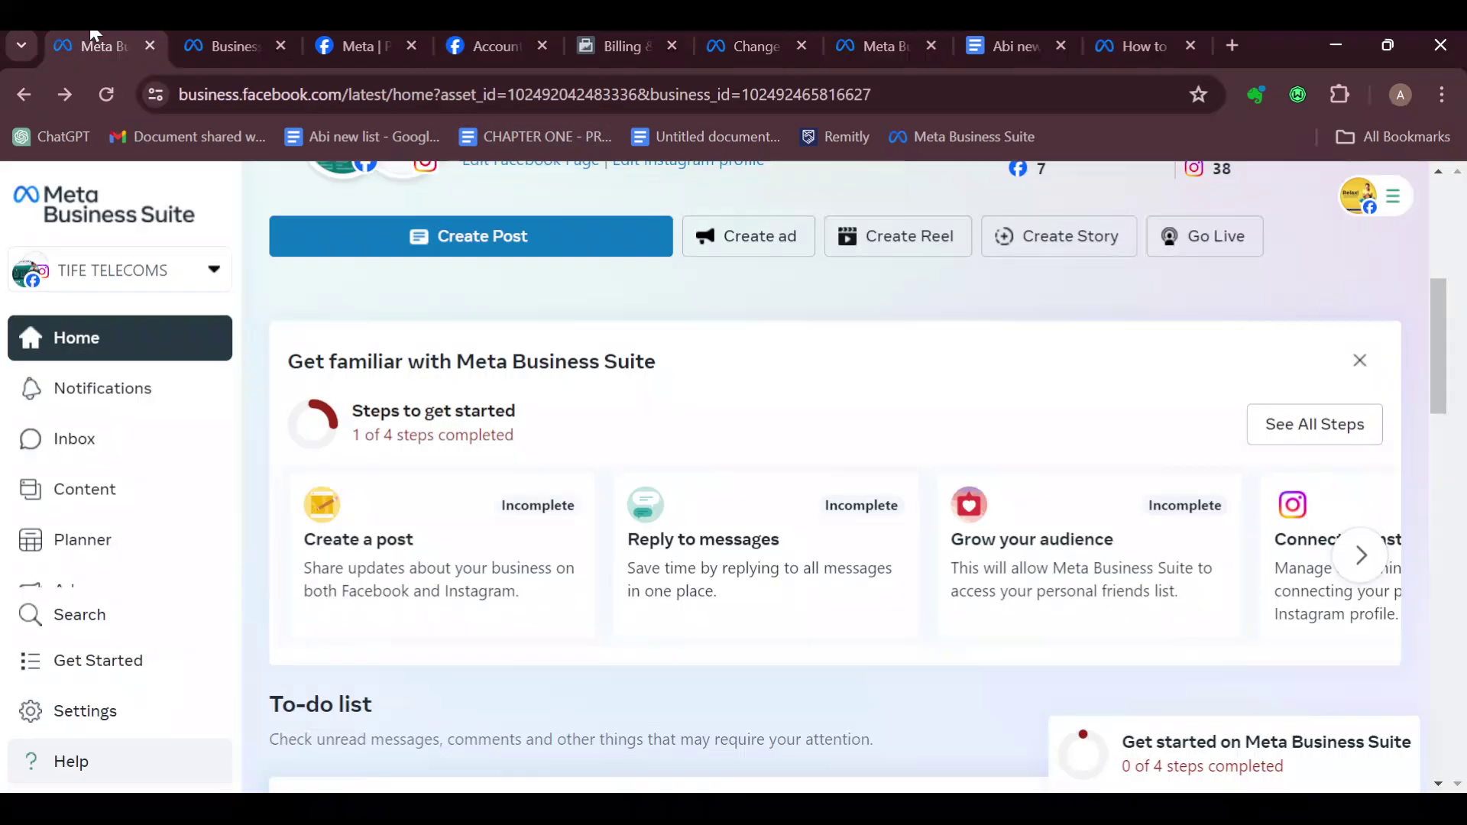